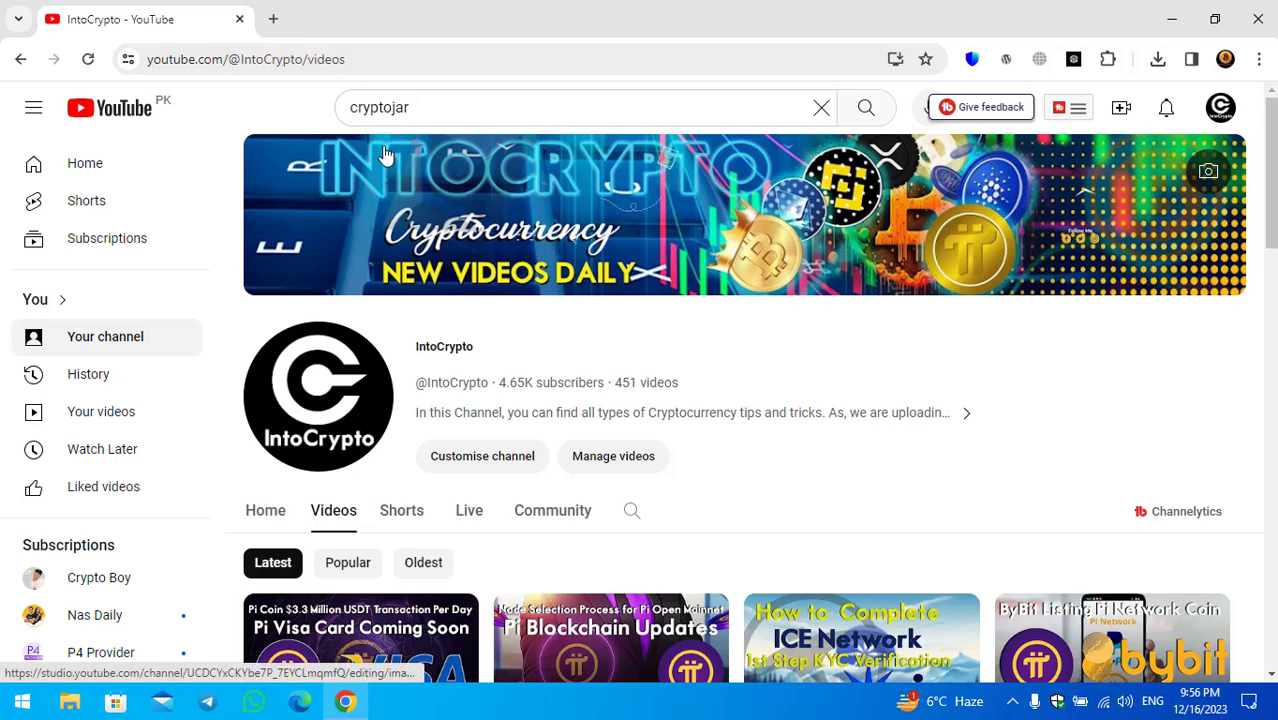
Search Google for 'pi node' in a new tab and open the Pi Node - Pi Network result
click(273, 19)
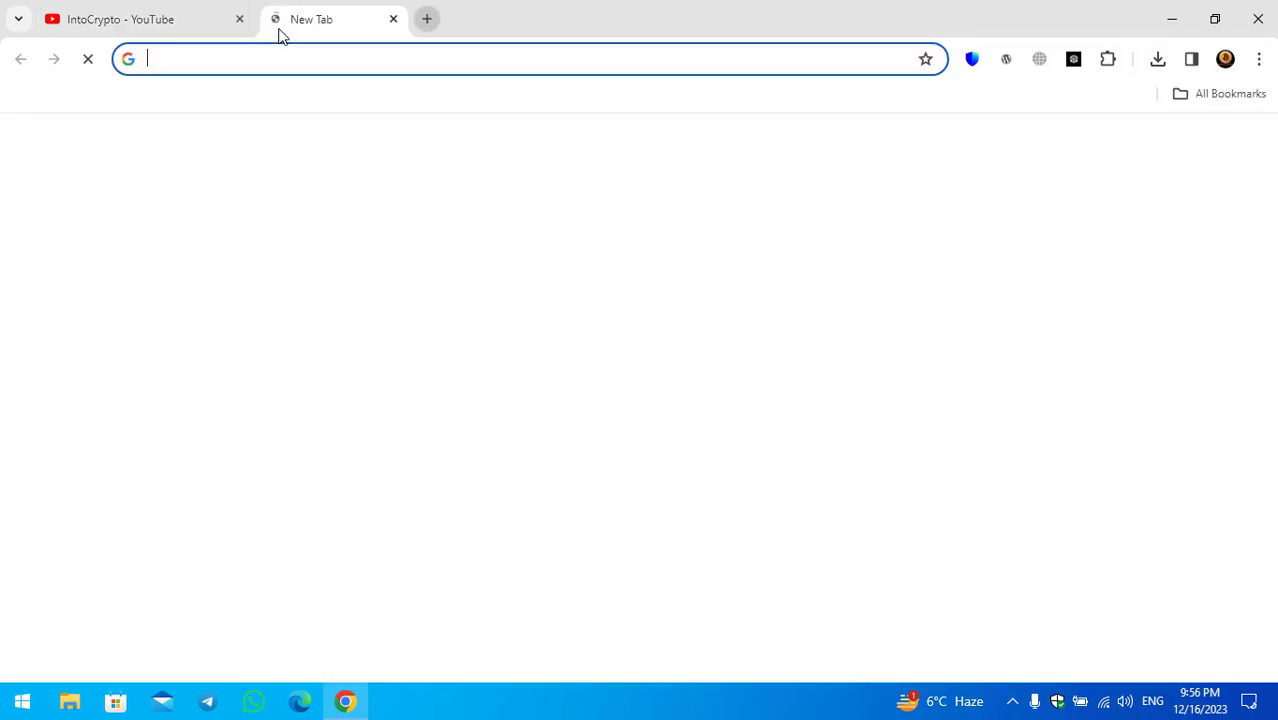
text(pi node)
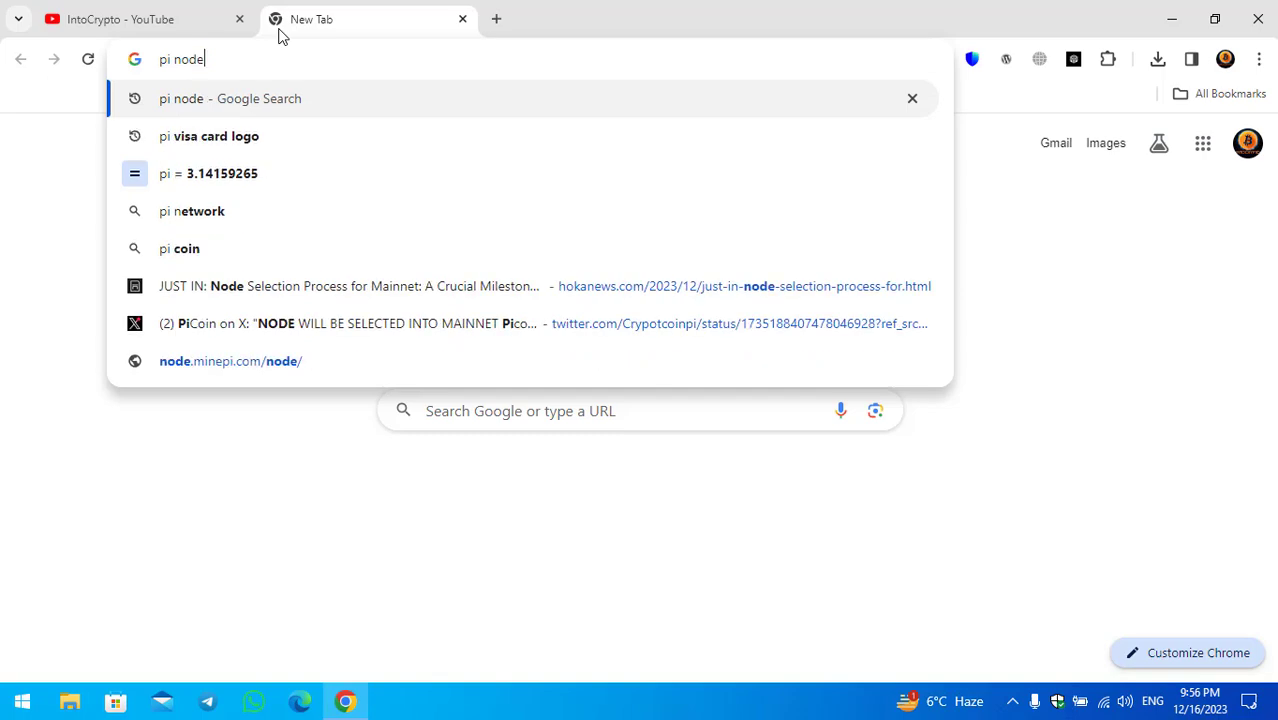
key(Return)
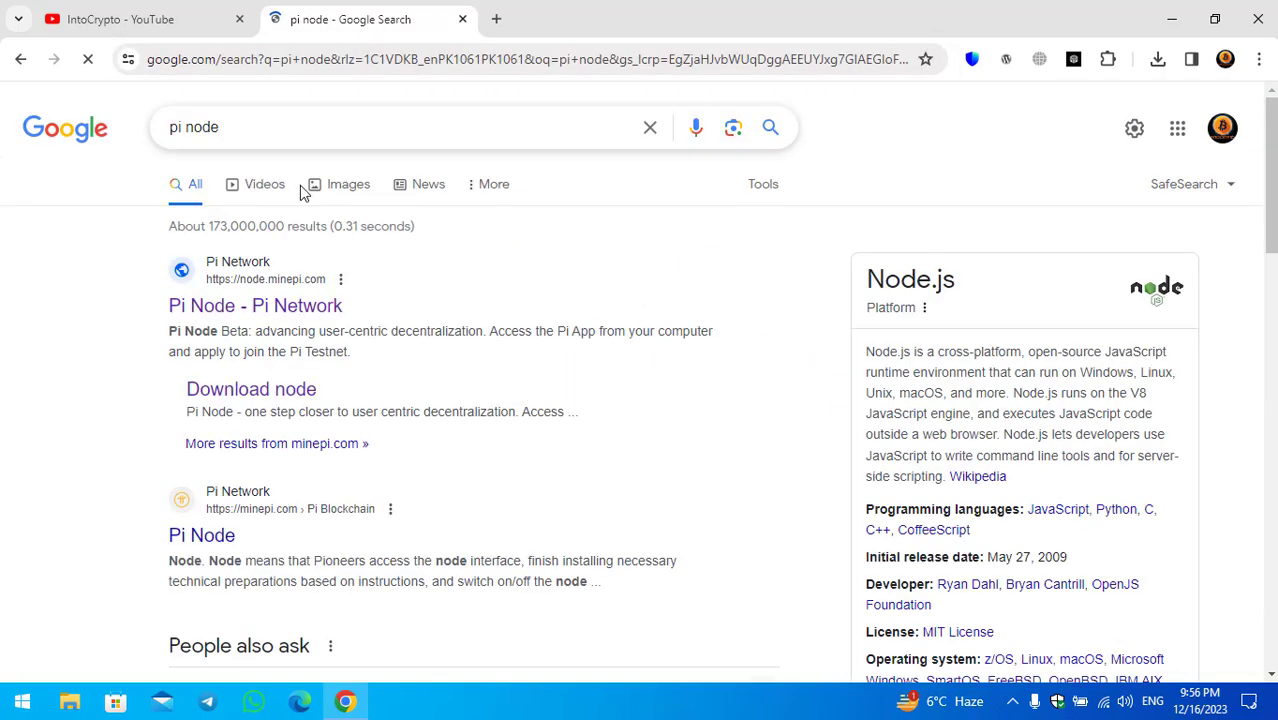
click(308, 312)
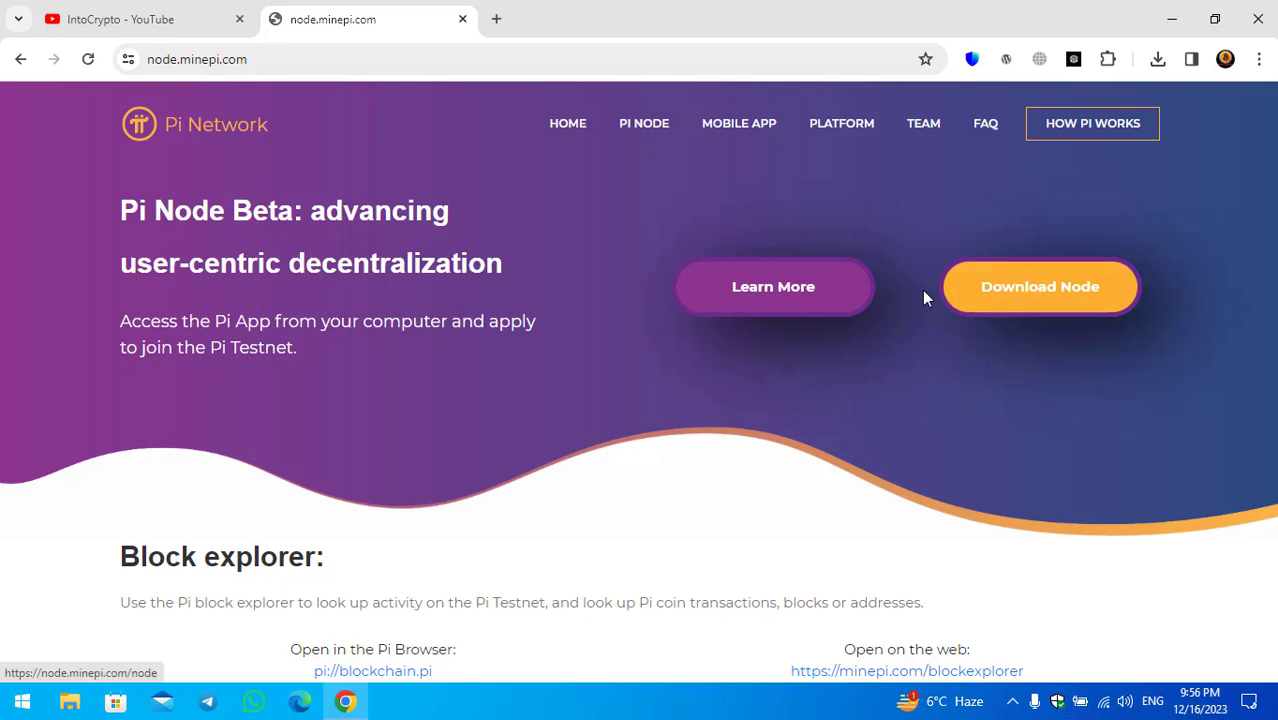
Download the Windows installer Pi Network Setup 0.4.5.exe from the Pi Node download page
click(1055, 303)
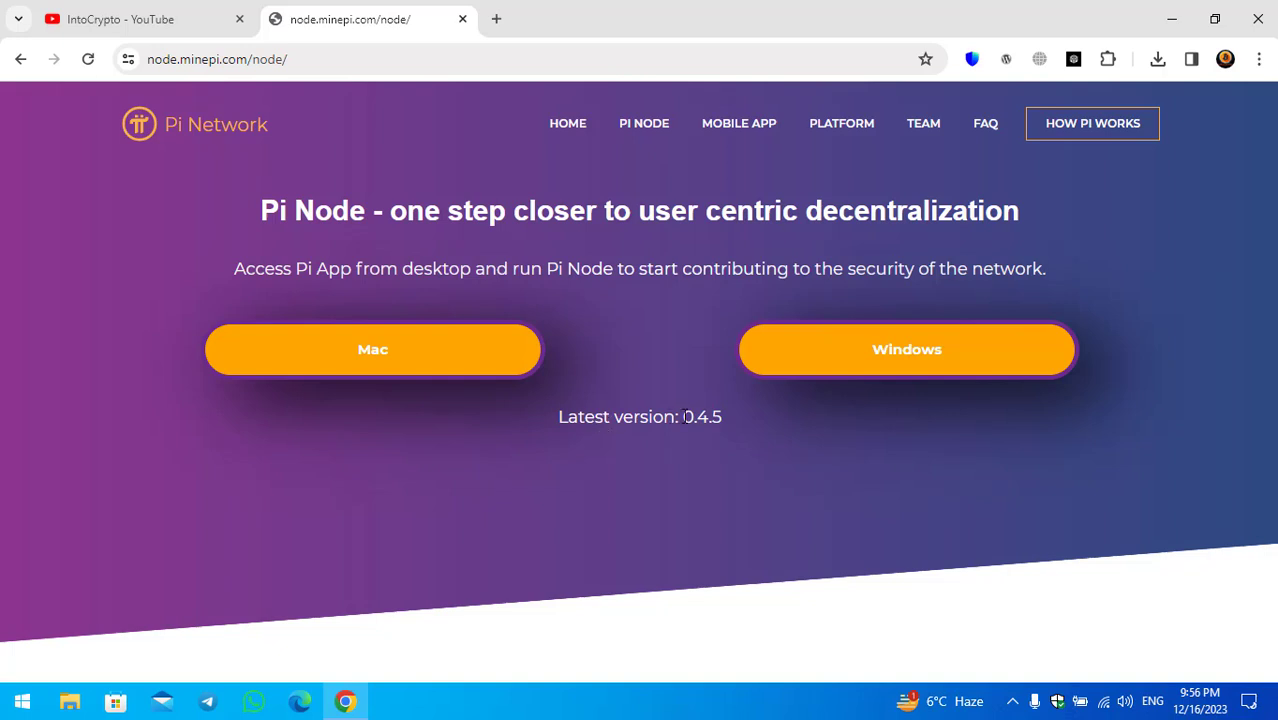
click(832, 370)
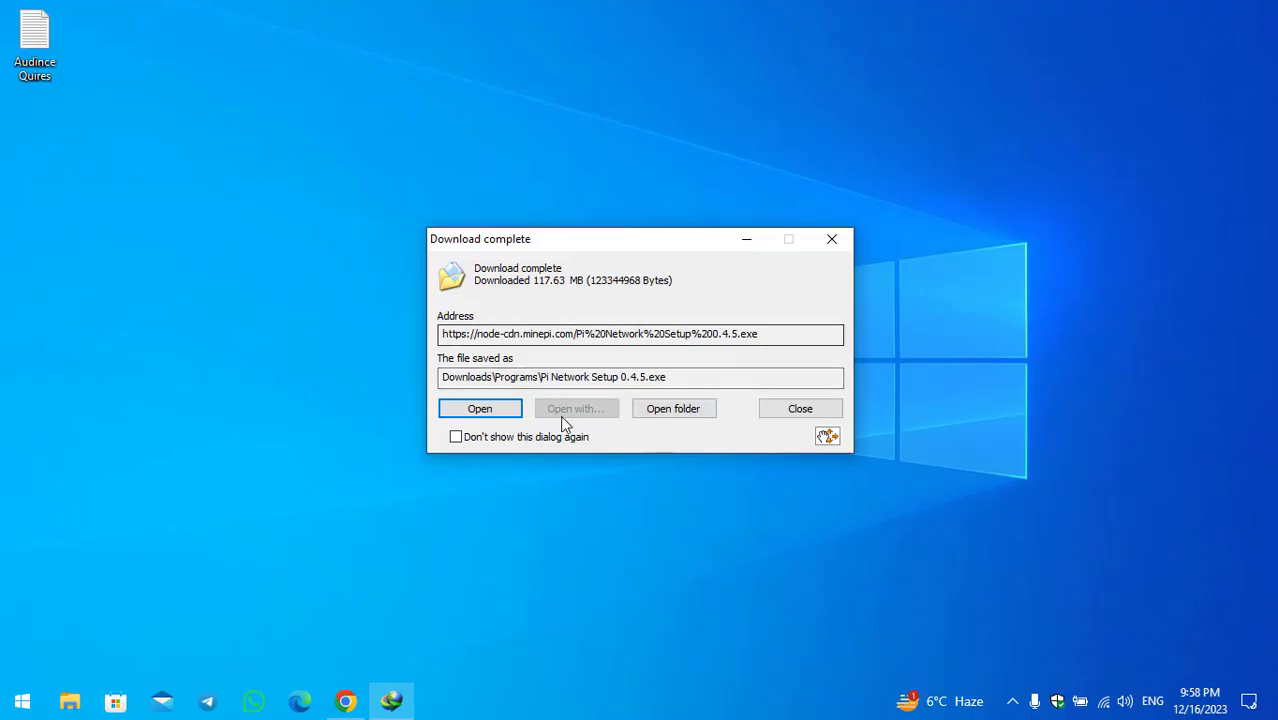
Run the downloaded Pi Network Setup 0.4.5 installer and start the Pi account login
click(505, 418)
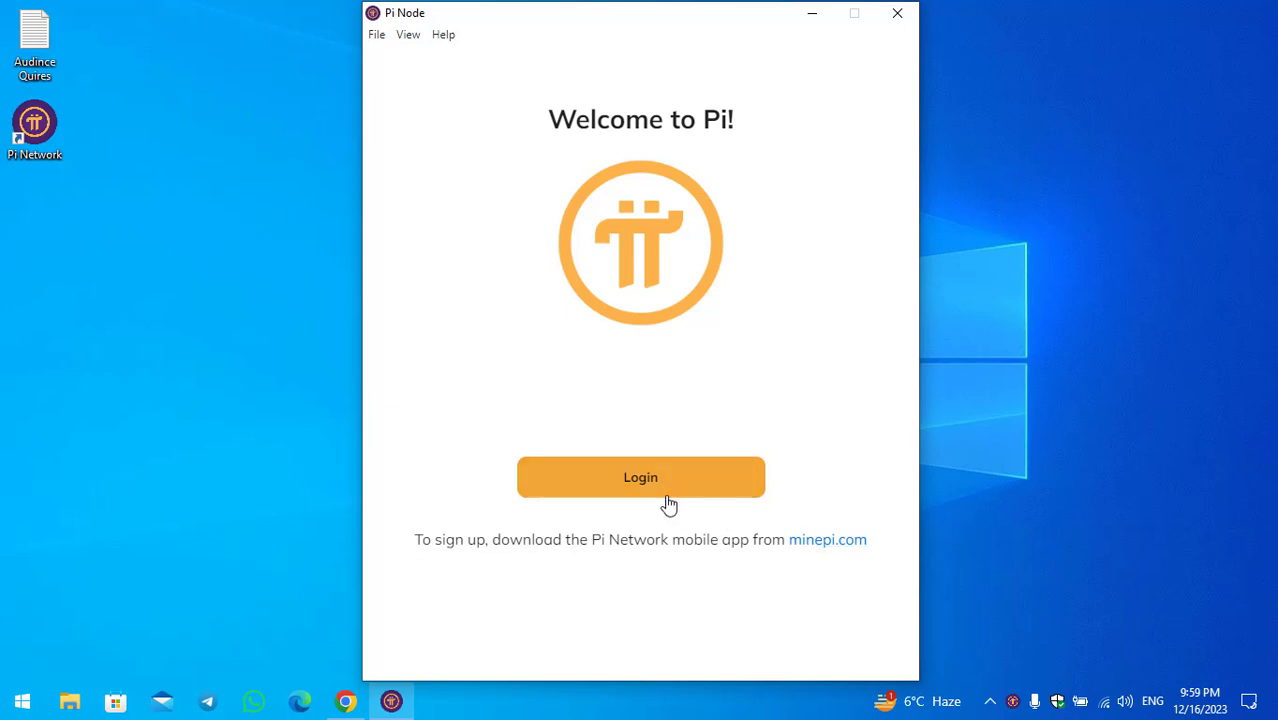
click(630, 492)
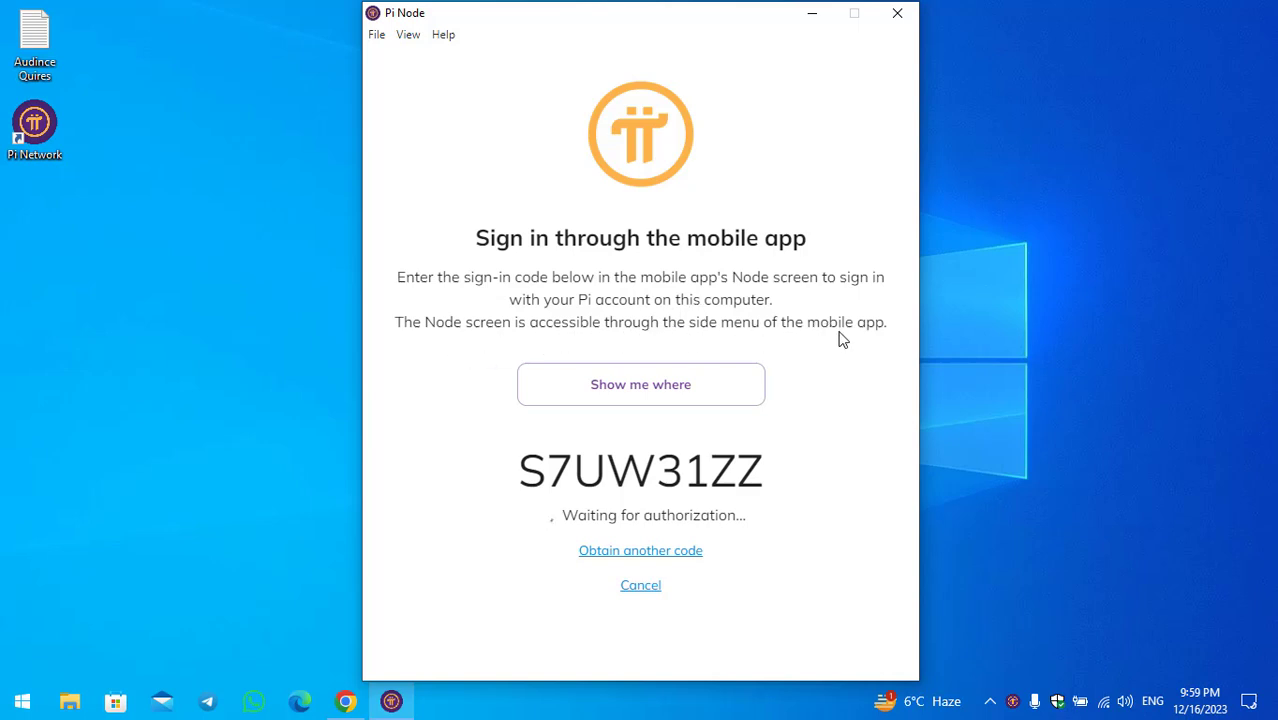
Copy the sign-in code for the Pi mobile app, then dismiss the Pi Node introduction tip
double_click(625, 455)
click(648, 456)
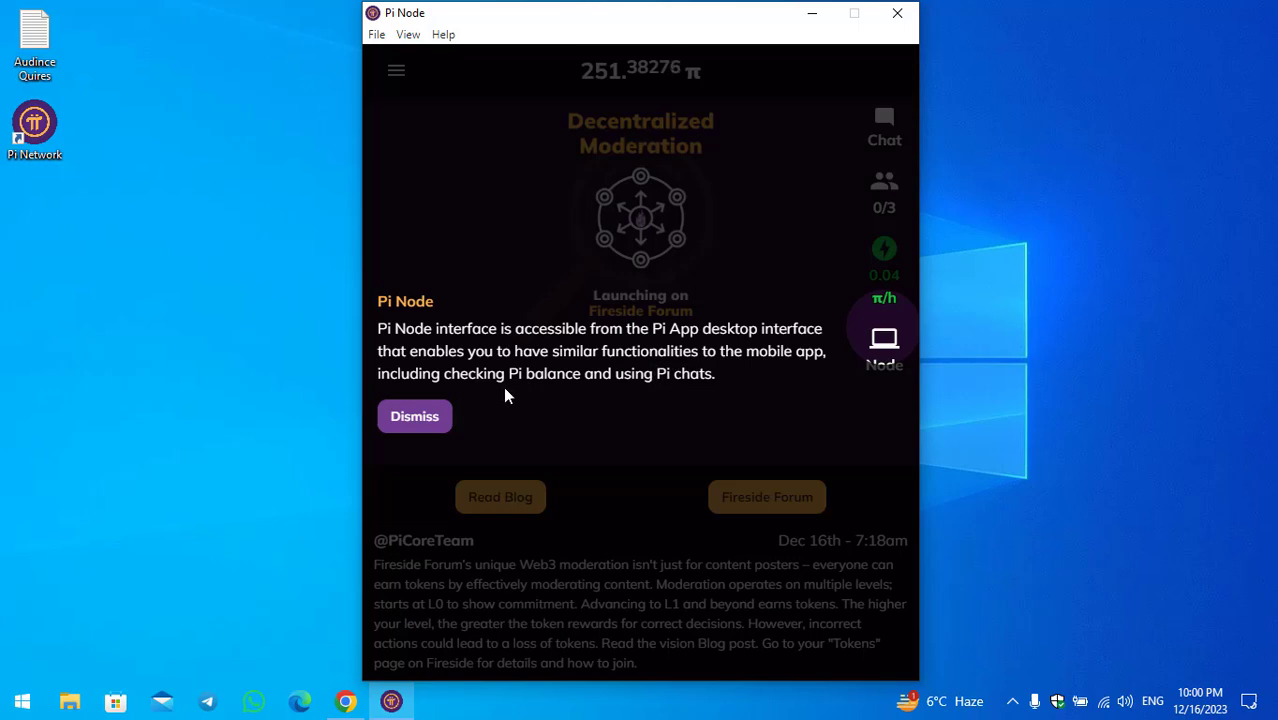
click(432, 430)
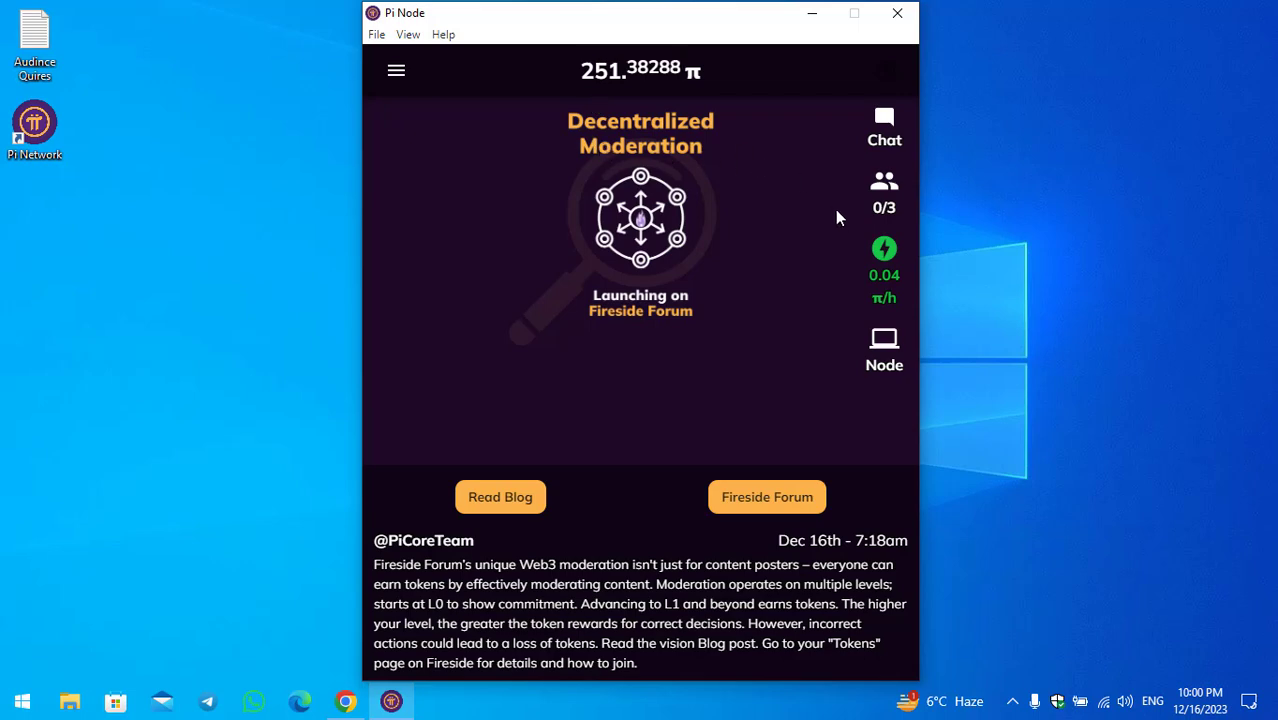
Go from the Node section to the technical preparation page and expand the Install Docker step
click(880, 352)
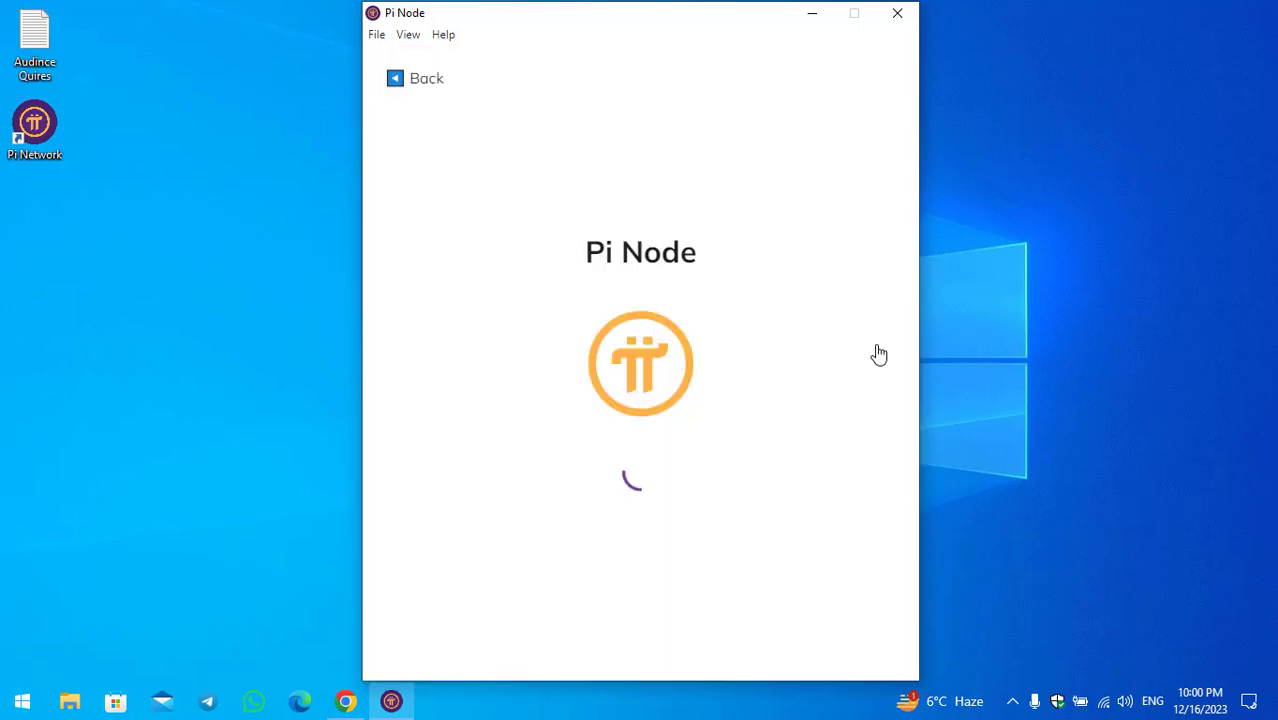
click(417, 86)
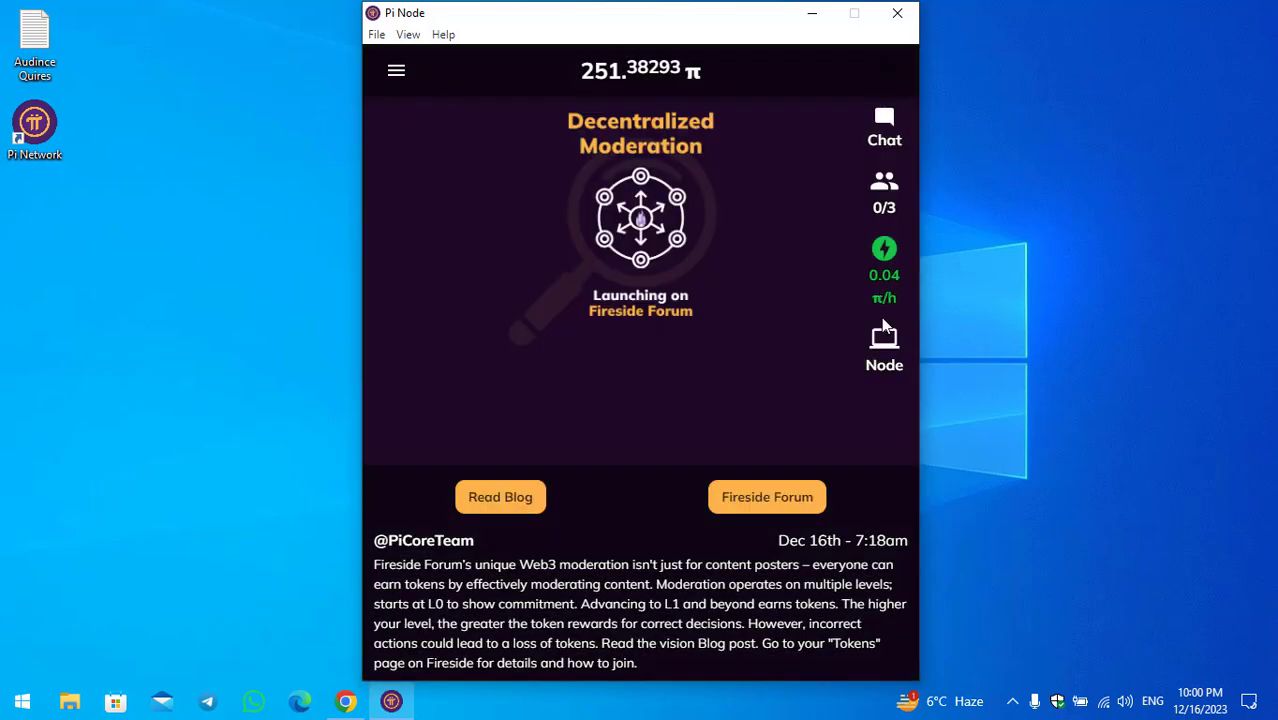
click(884, 345)
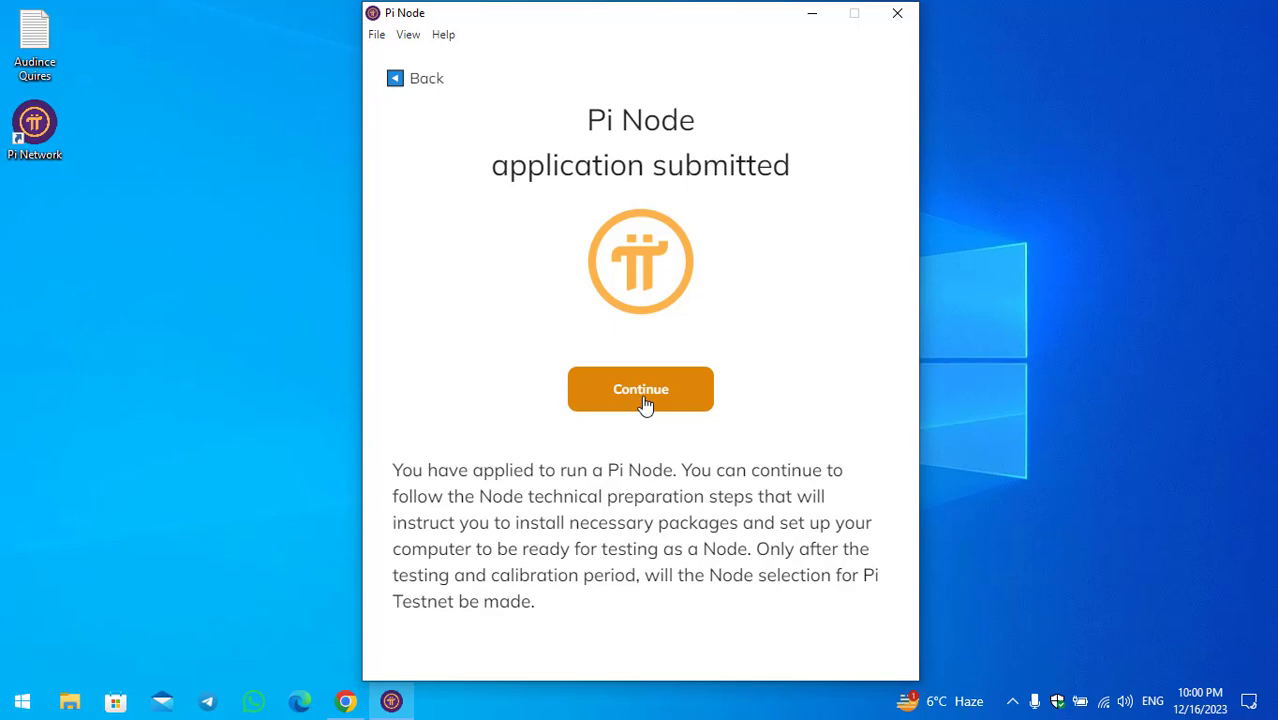
click(641, 392)
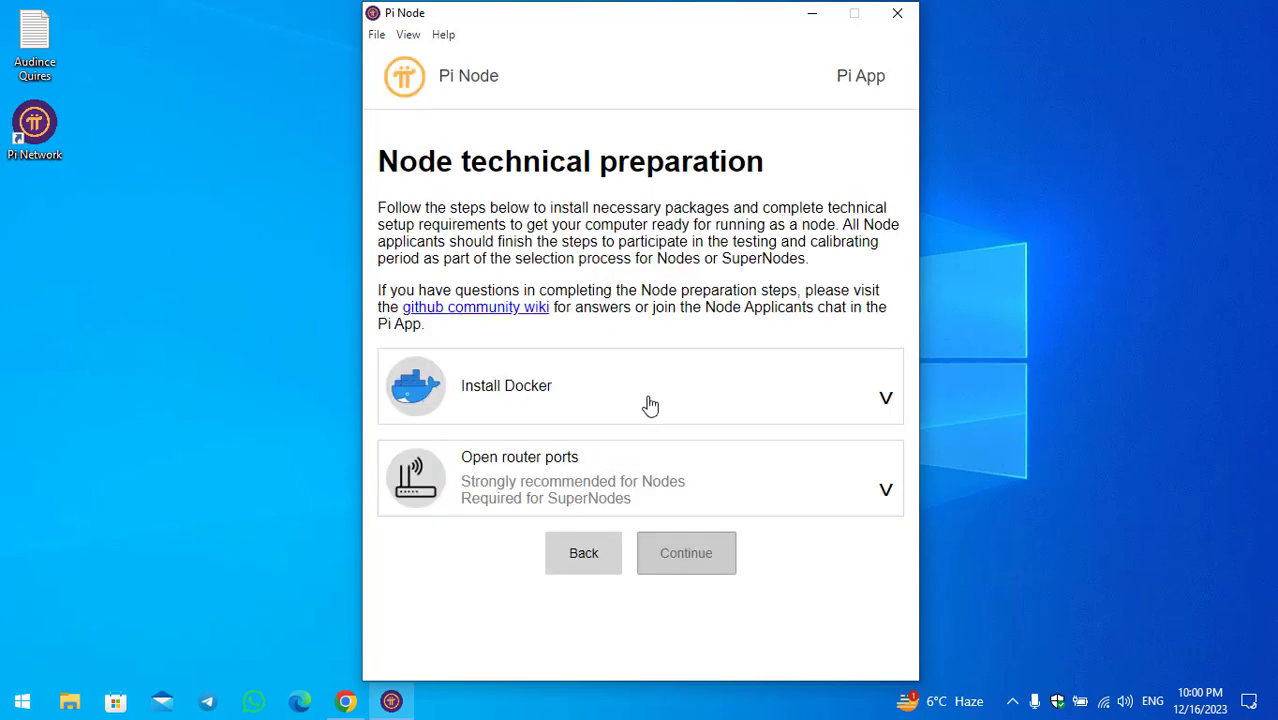
click(568, 421)
scroll(610, 413, down, 3)
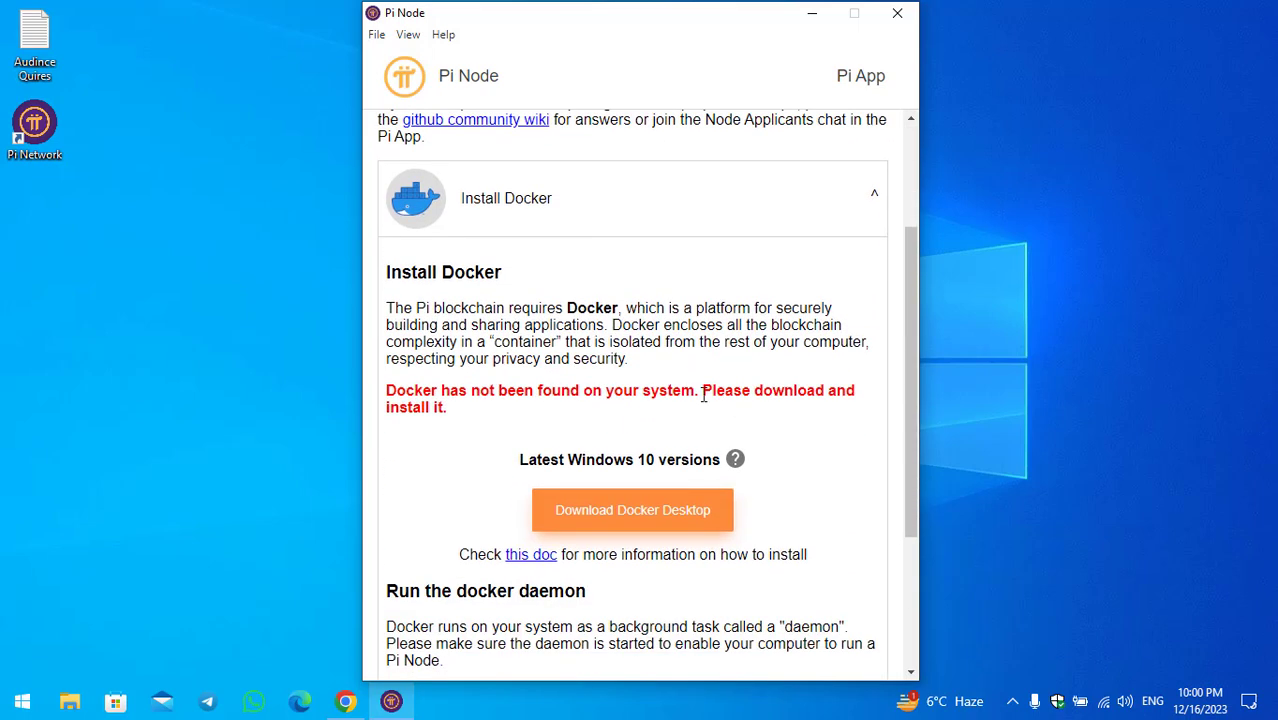
scroll(824, 405, down, 1)
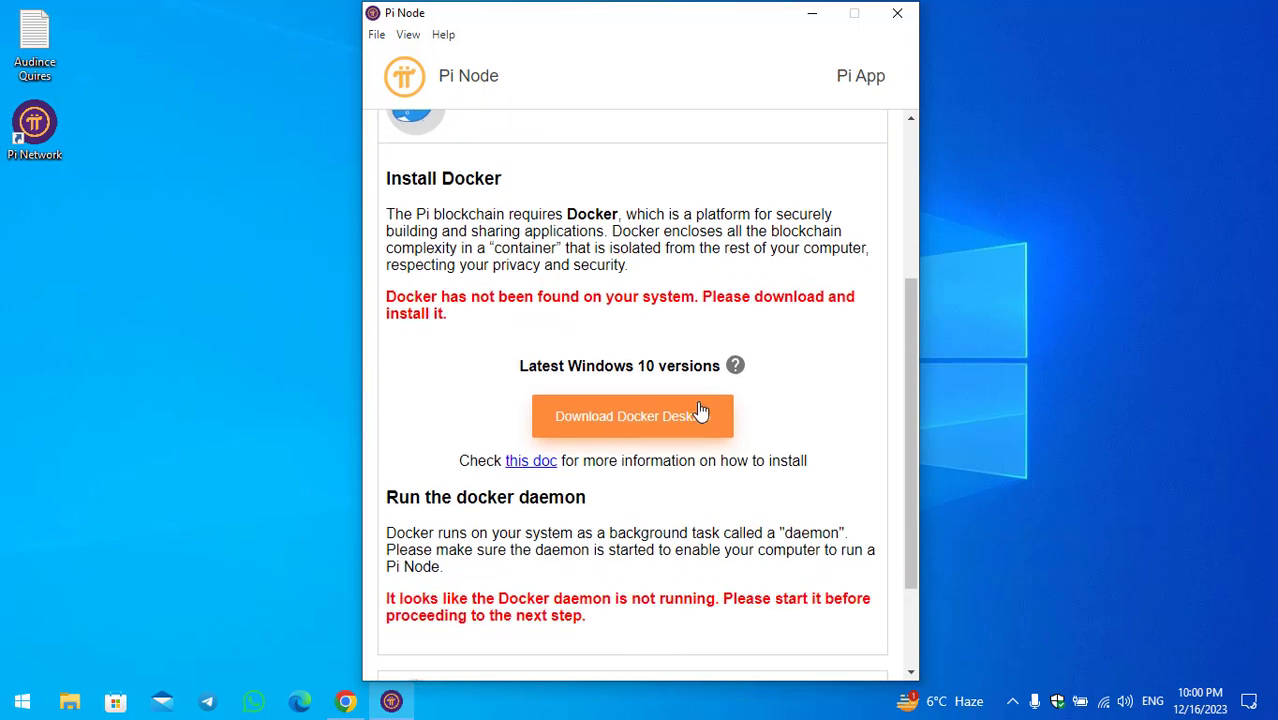
Download Docker Desktop Installer.exe (590.89 MB) for Windows from the Docker website
click(632, 416)
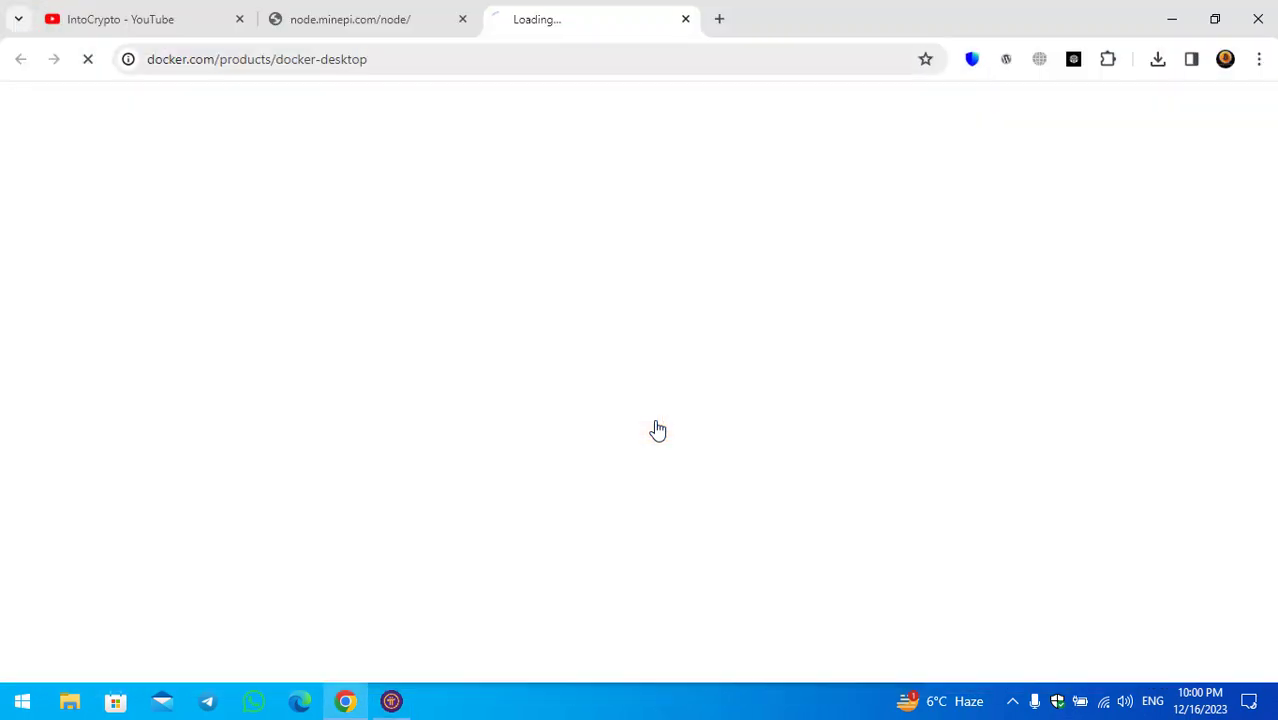
mouse_move(690, 505)
scroll(690, 505, down, 1)
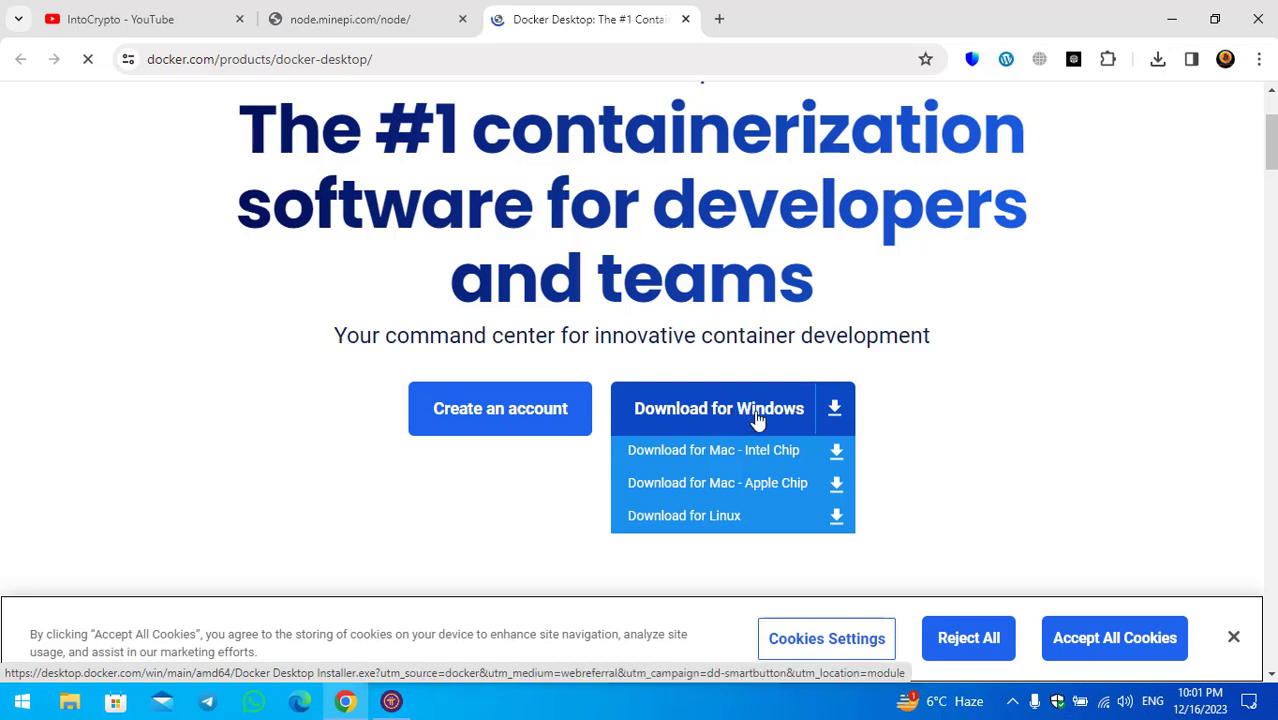
click(757, 419)
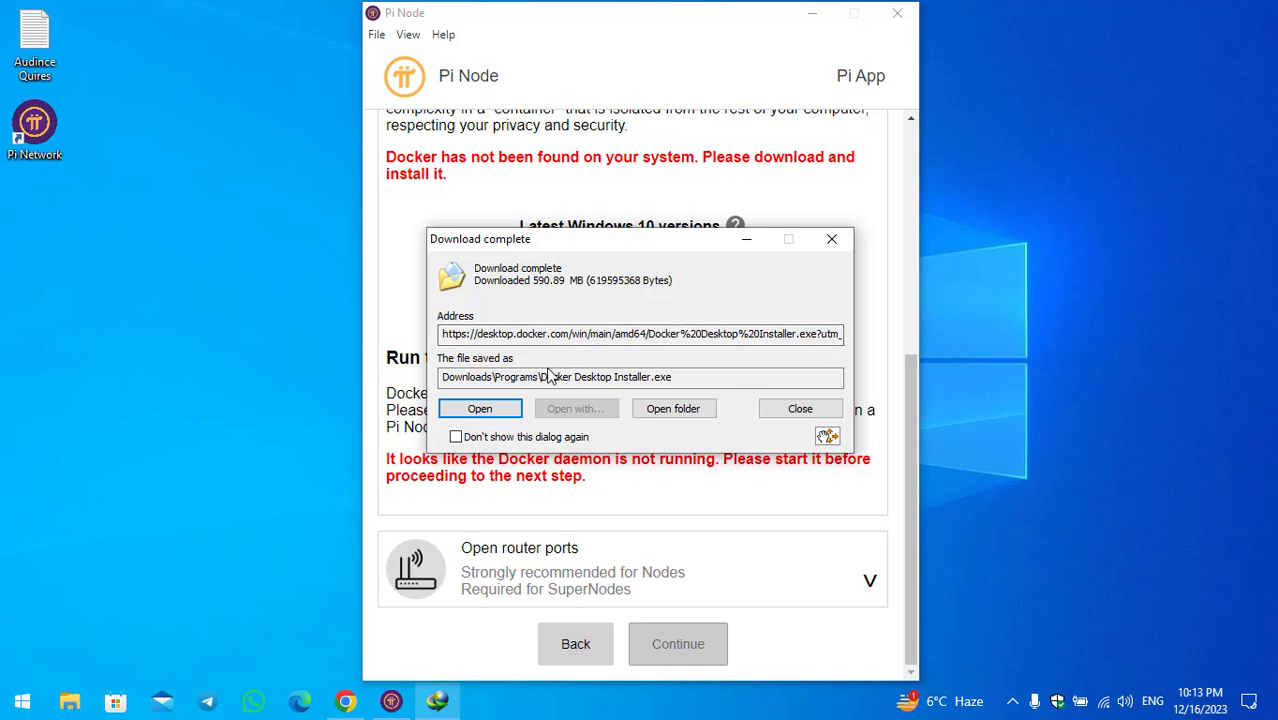
Launch the Docker Desktop 4.26.1 installer and install with WSL 2 and desktop shortcut ticked
click(508, 409)
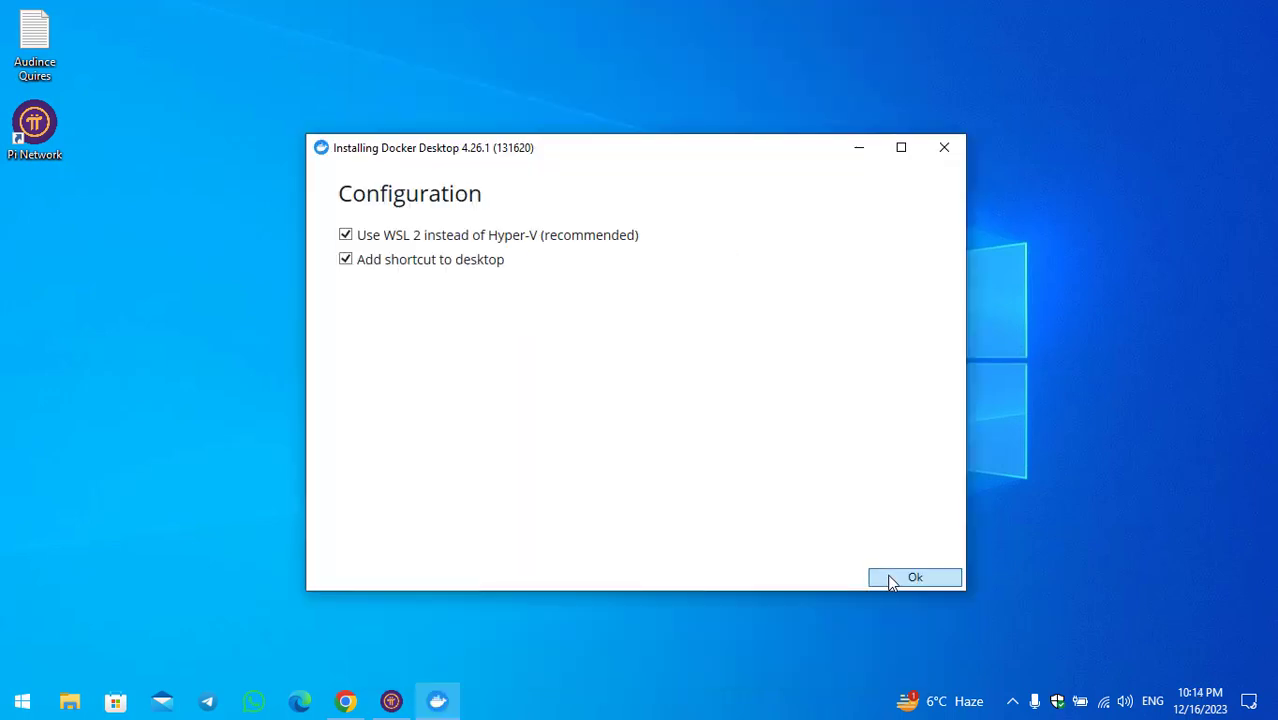
click(892, 580)
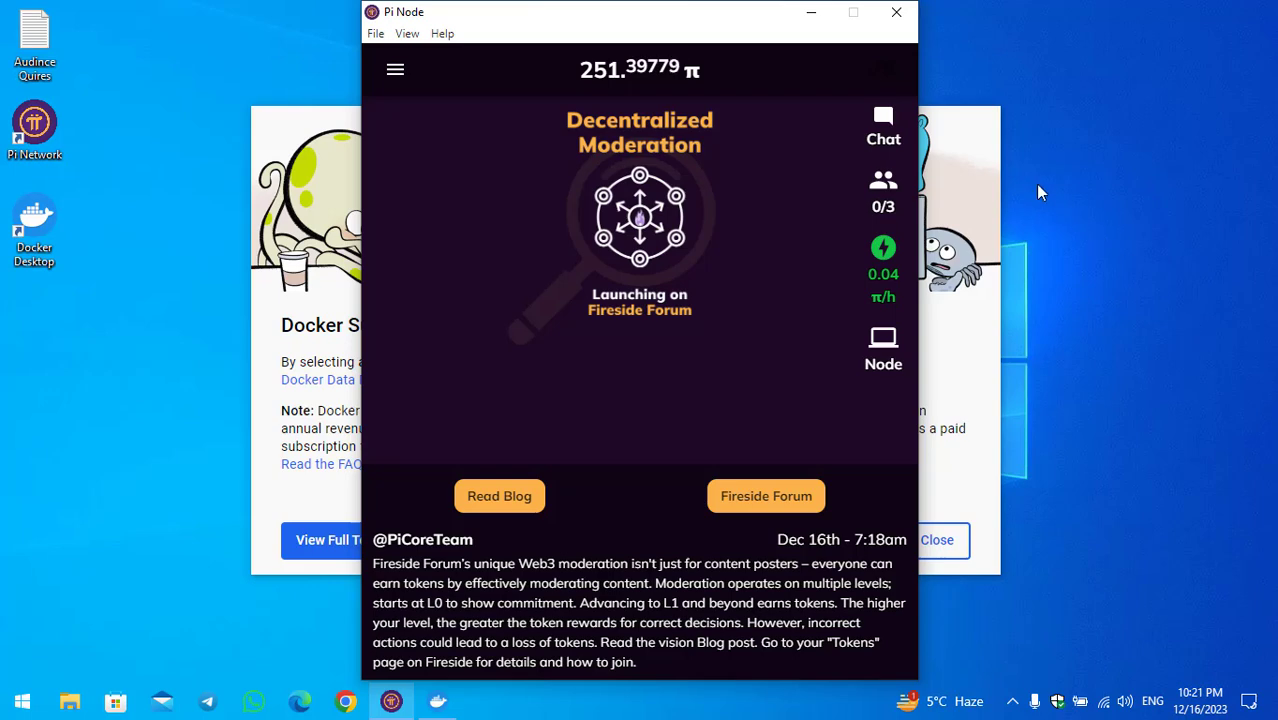
Accept the Docker subscription service agreement and finish setup with recommended settings
click(813, 17)
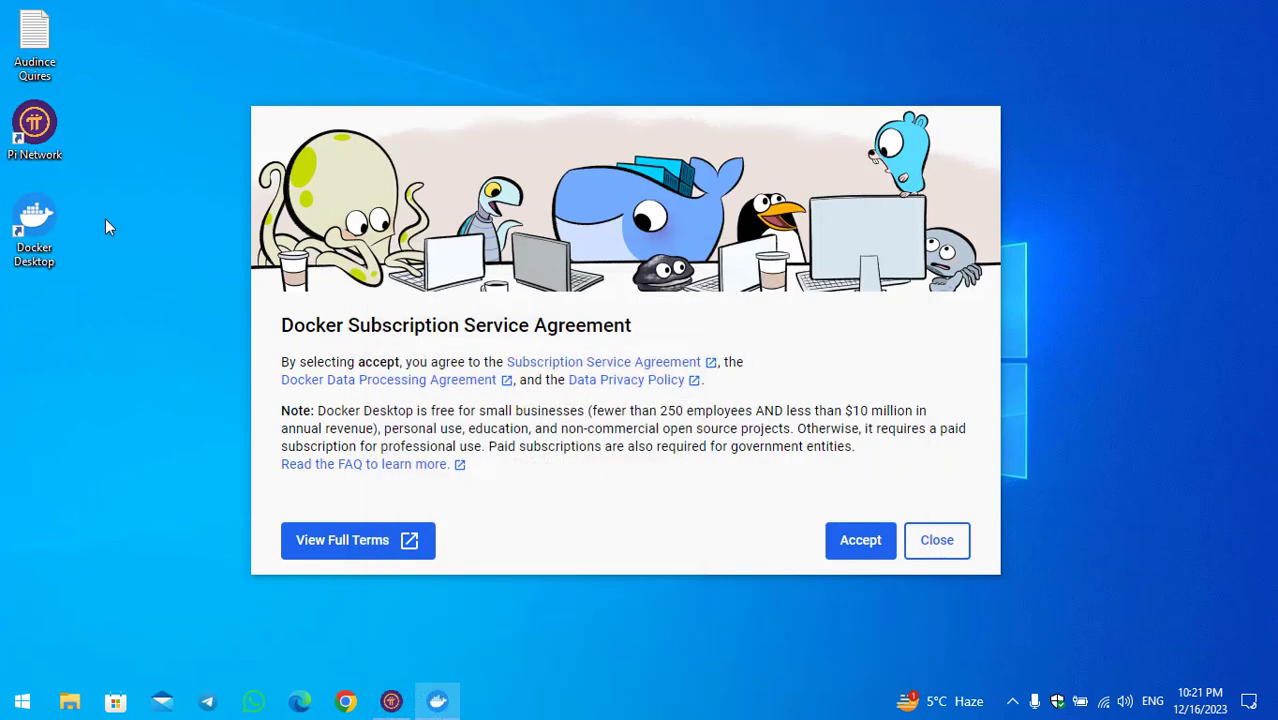
click(866, 548)
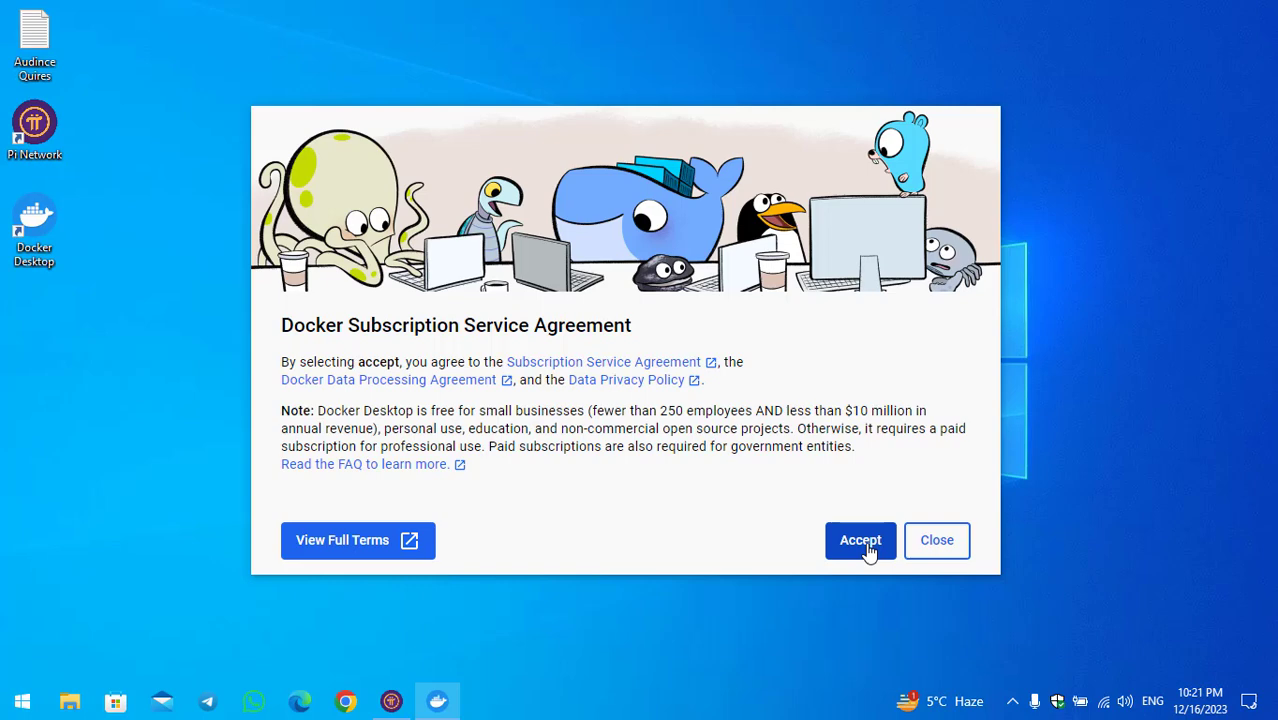
click(866, 547)
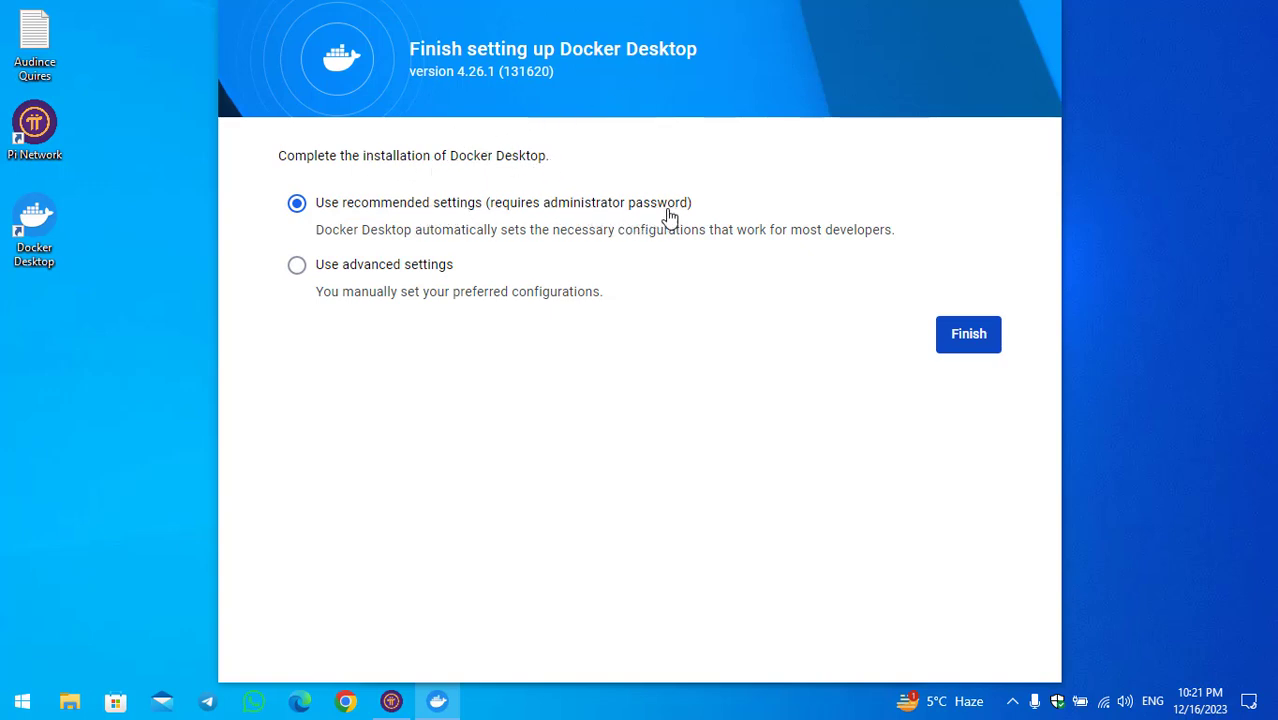
click(968, 335)
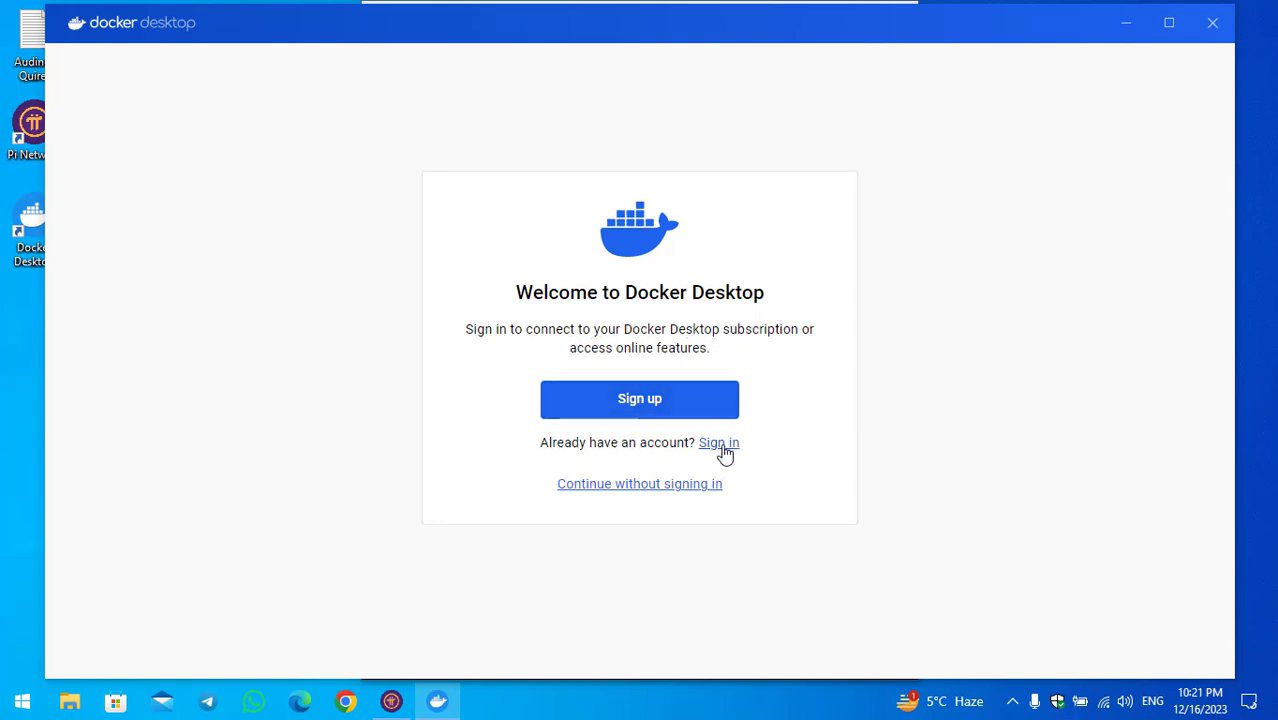
Continue without signing in, skip the work survey, and minimize Docker Desktop
click(632, 487)
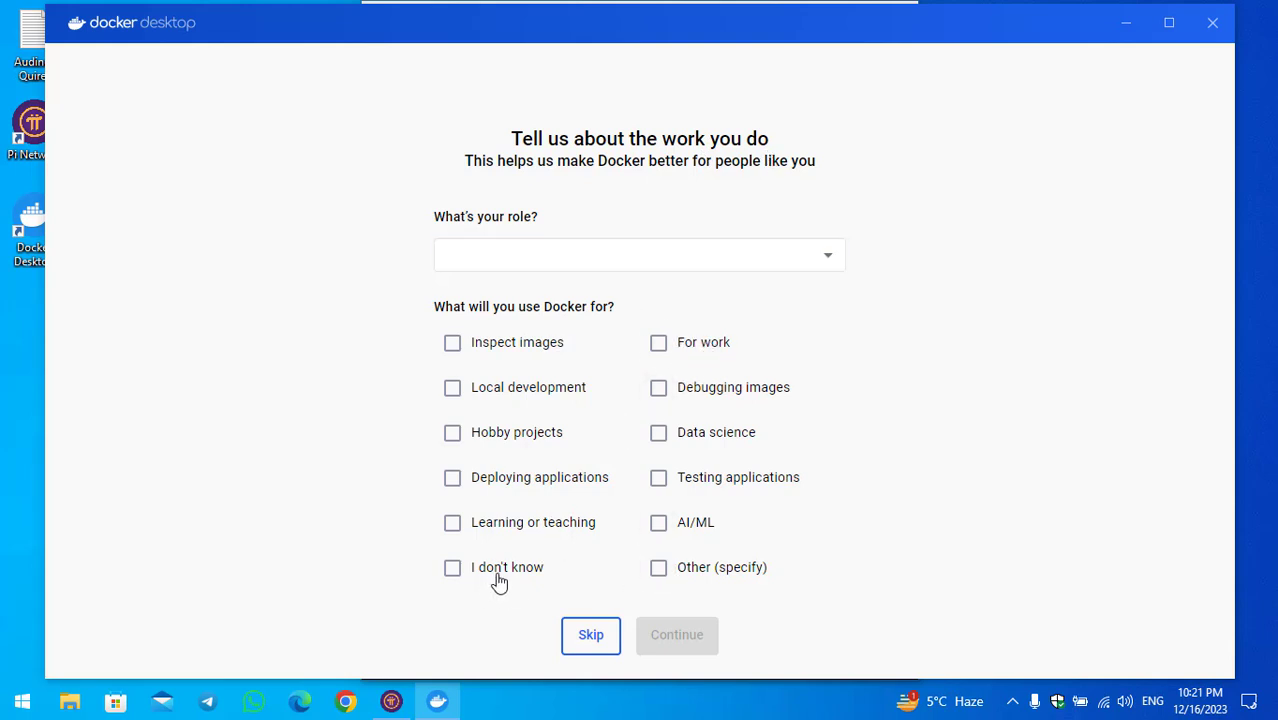
click(677, 645)
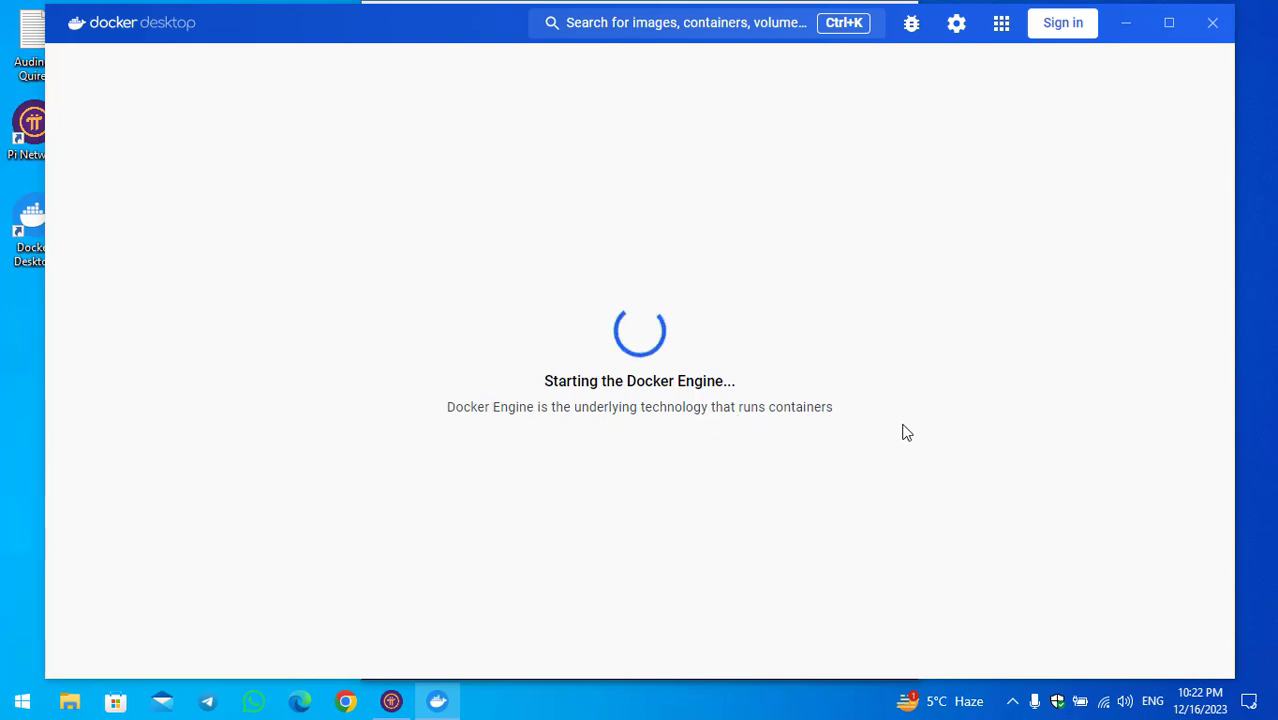
click(1122, 36)
Reopen Pi Node's technical preparation page with Install Docker expanded, then bring up Docker Desktop's Containers page
click(883, 355)
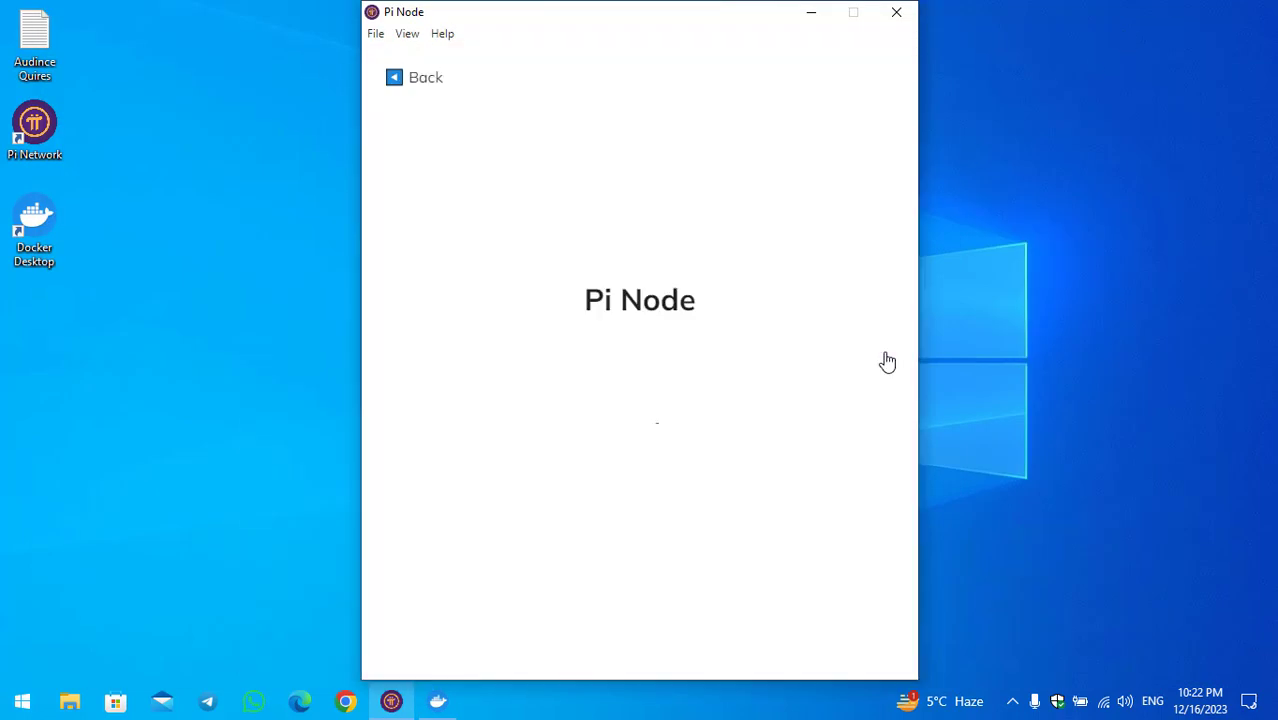
click(618, 385)
click(697, 402)
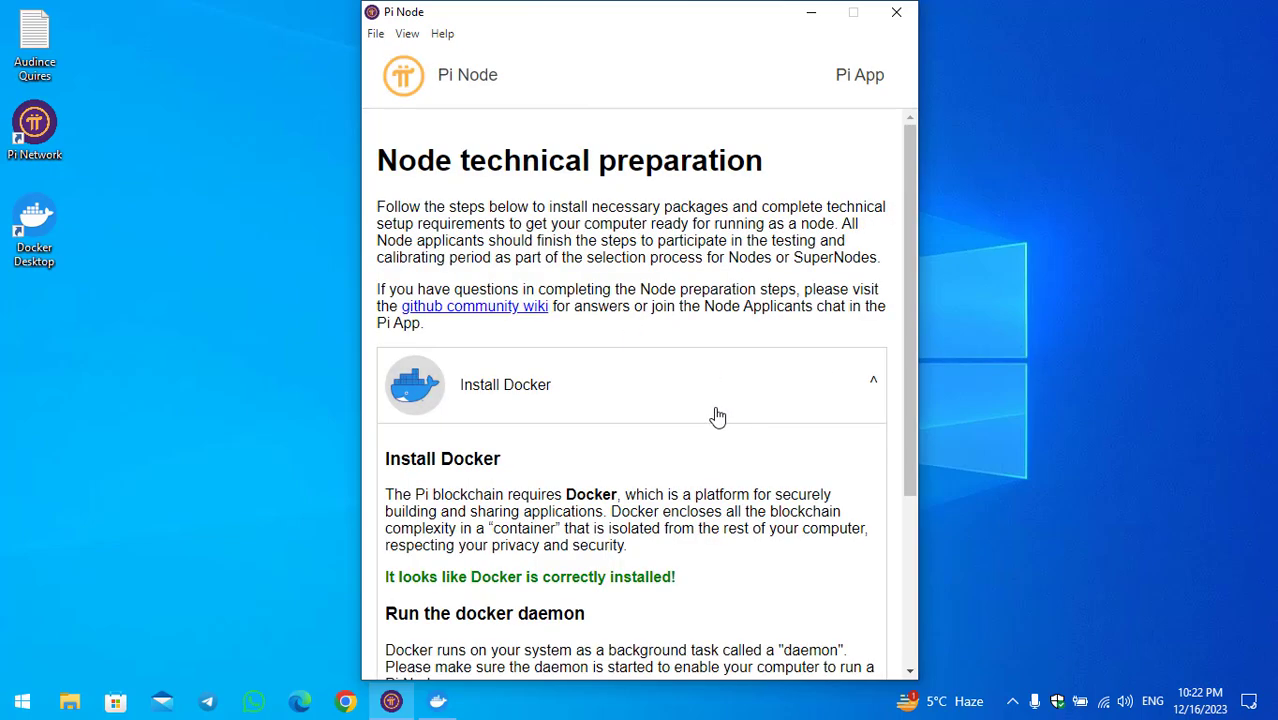
scroll(717, 416, down, 3)
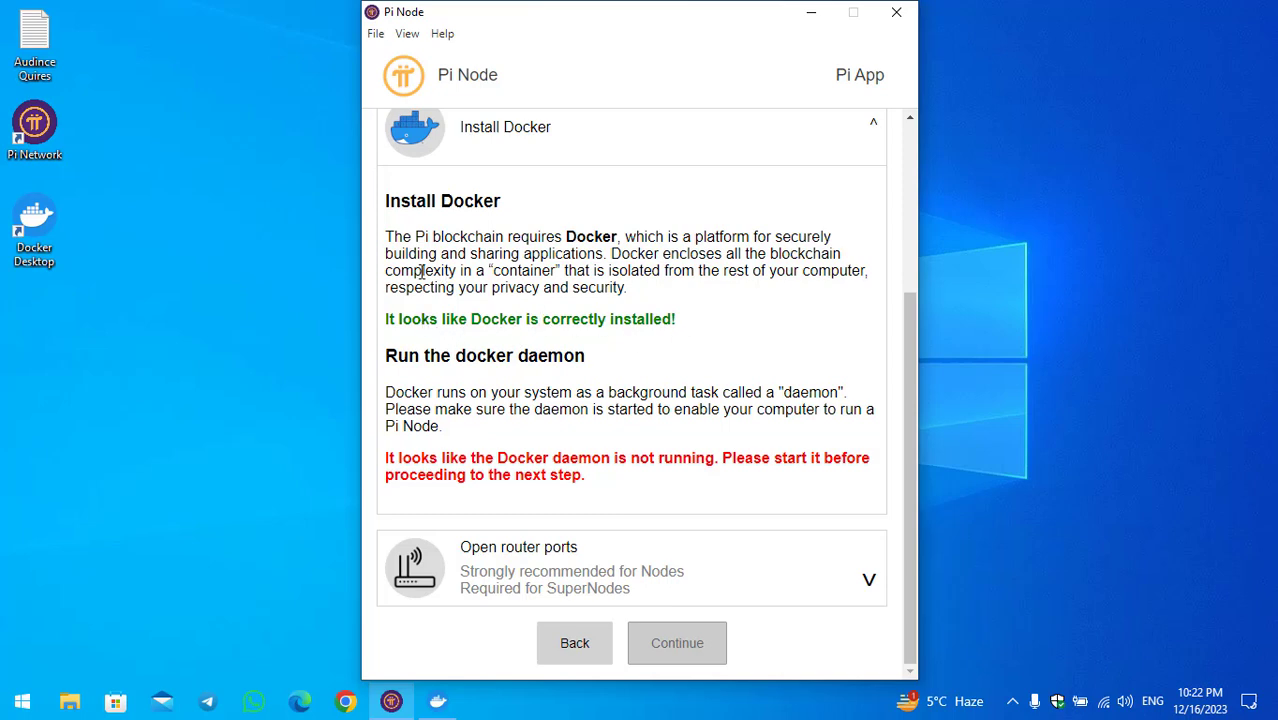
click(438, 703)
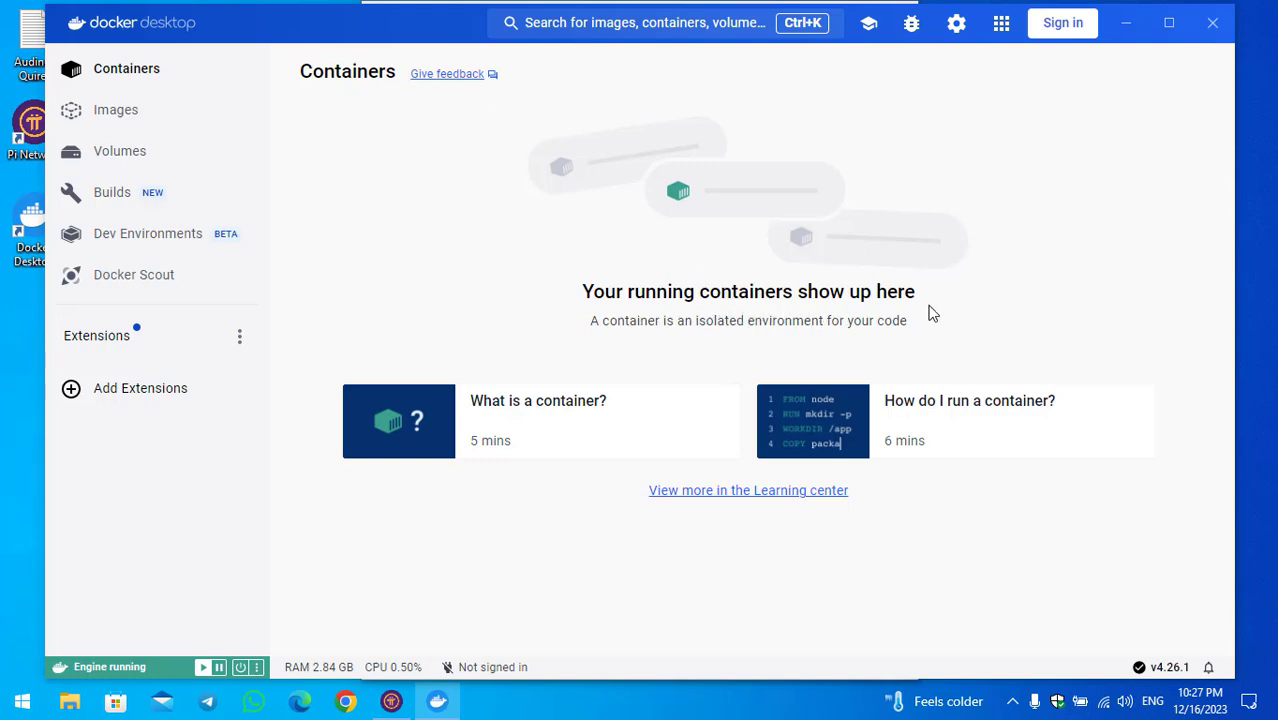
Back in Pi Node, re-expand 'Open router ports' and start the check for ports 31400–31409
click(1122, 32)
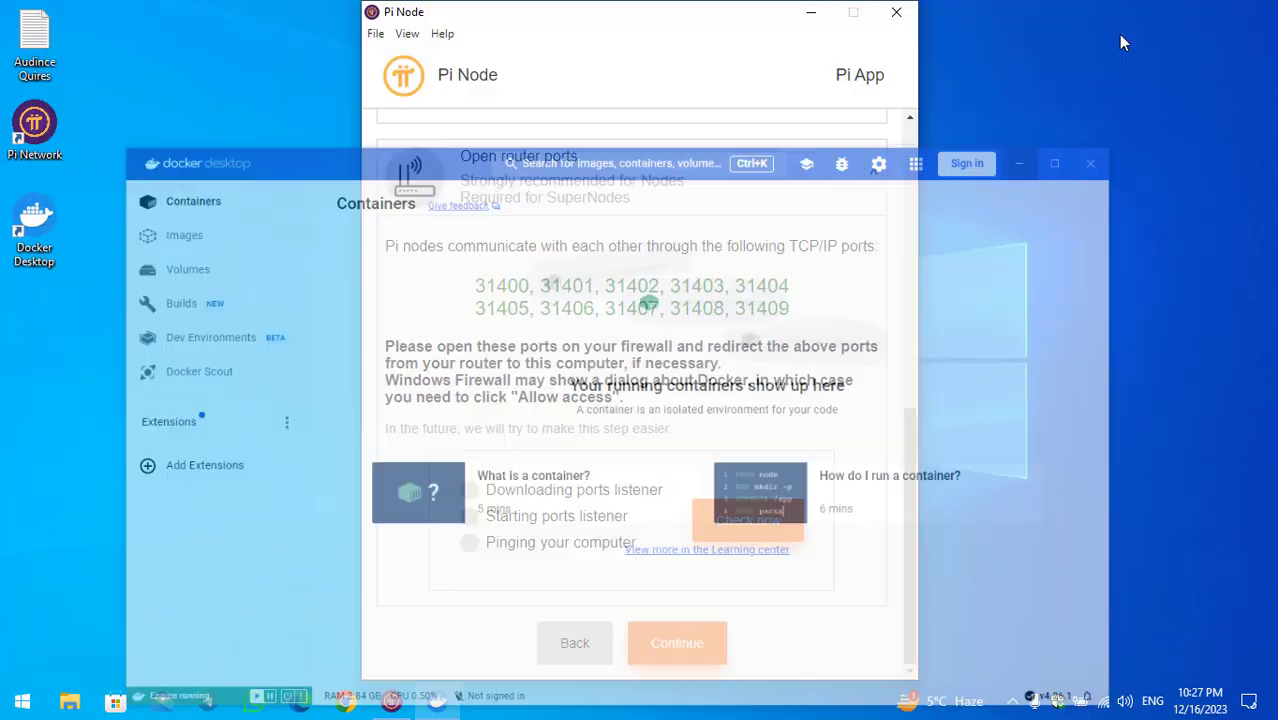
scroll(728, 290, up, 3)
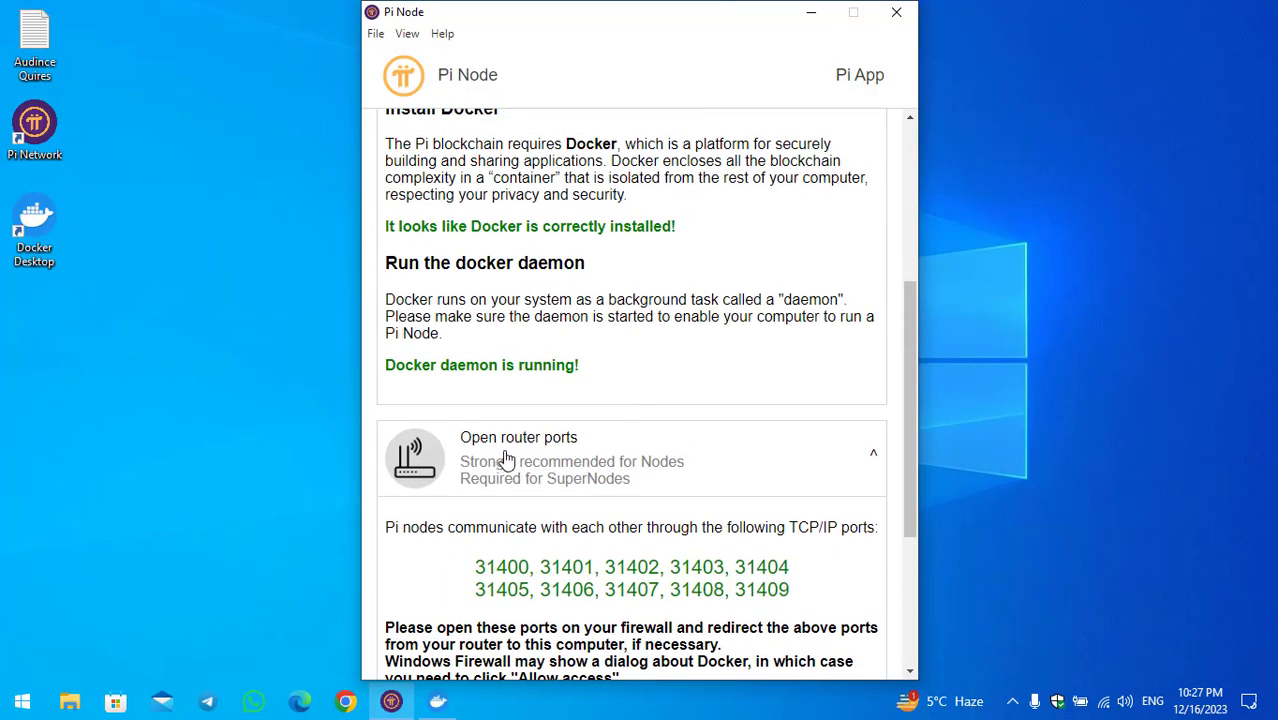
click(520, 455)
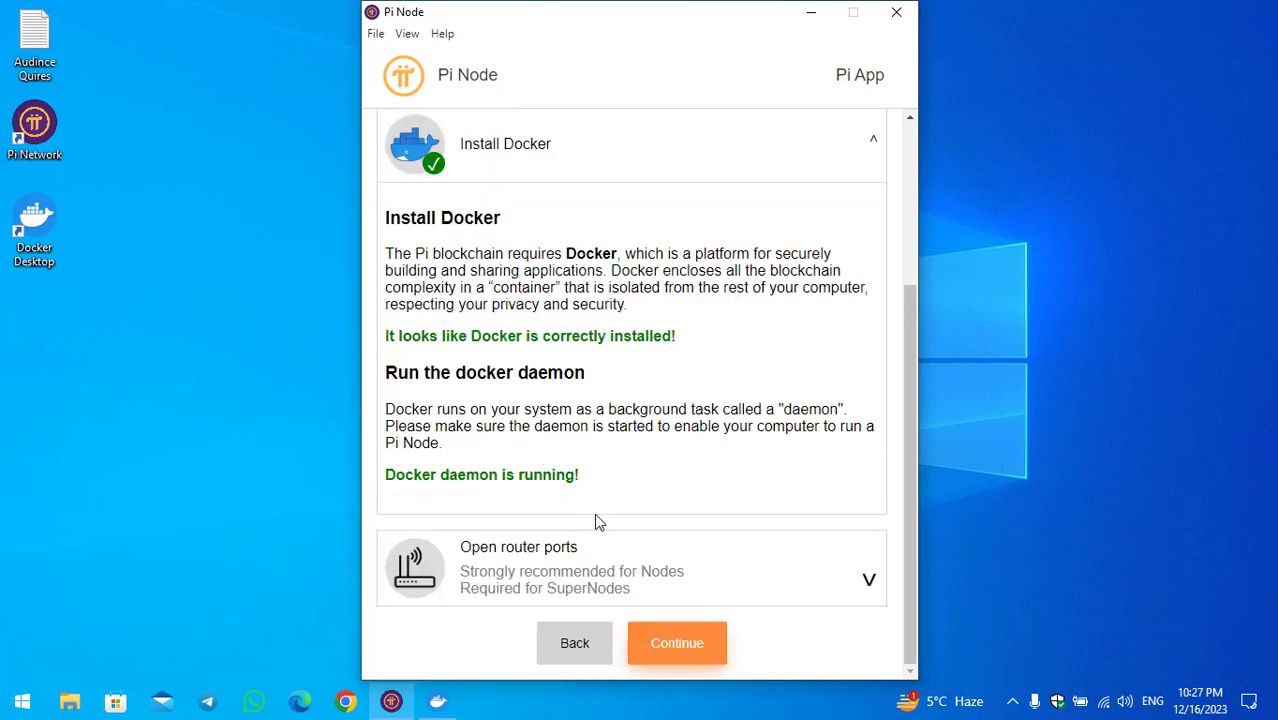
click(565, 570)
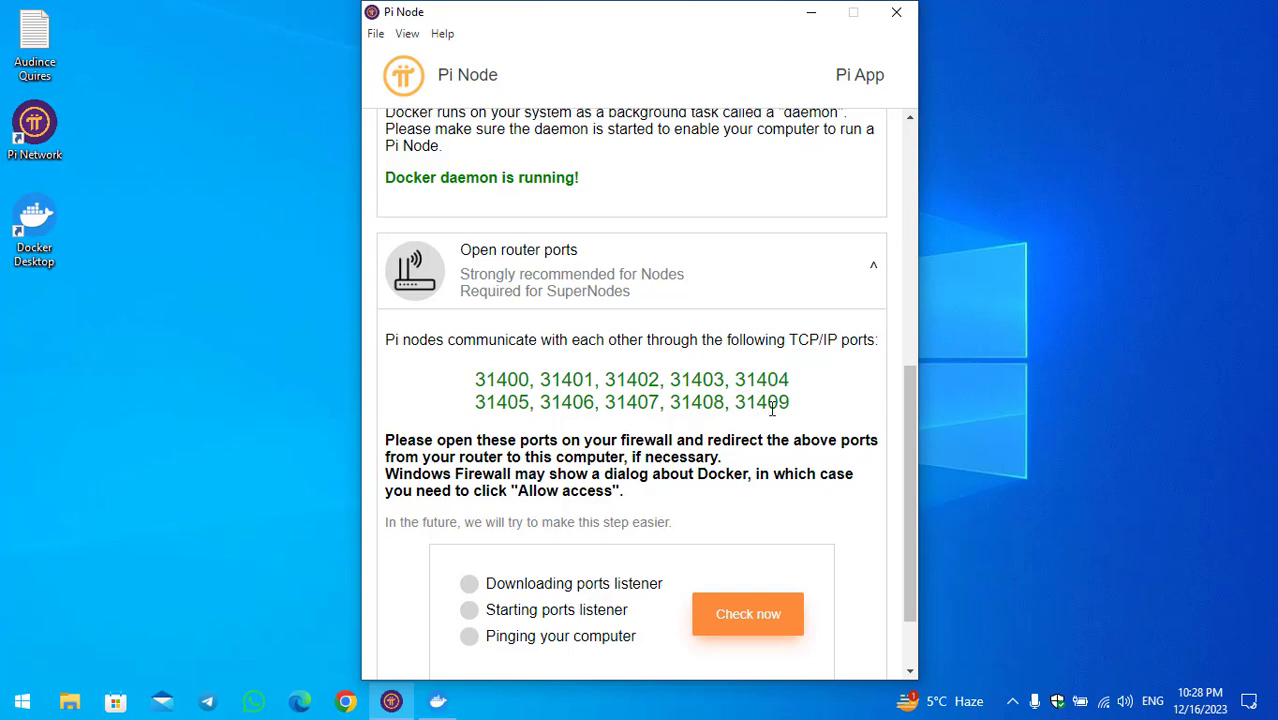
scroll(786, 428, down, 2)
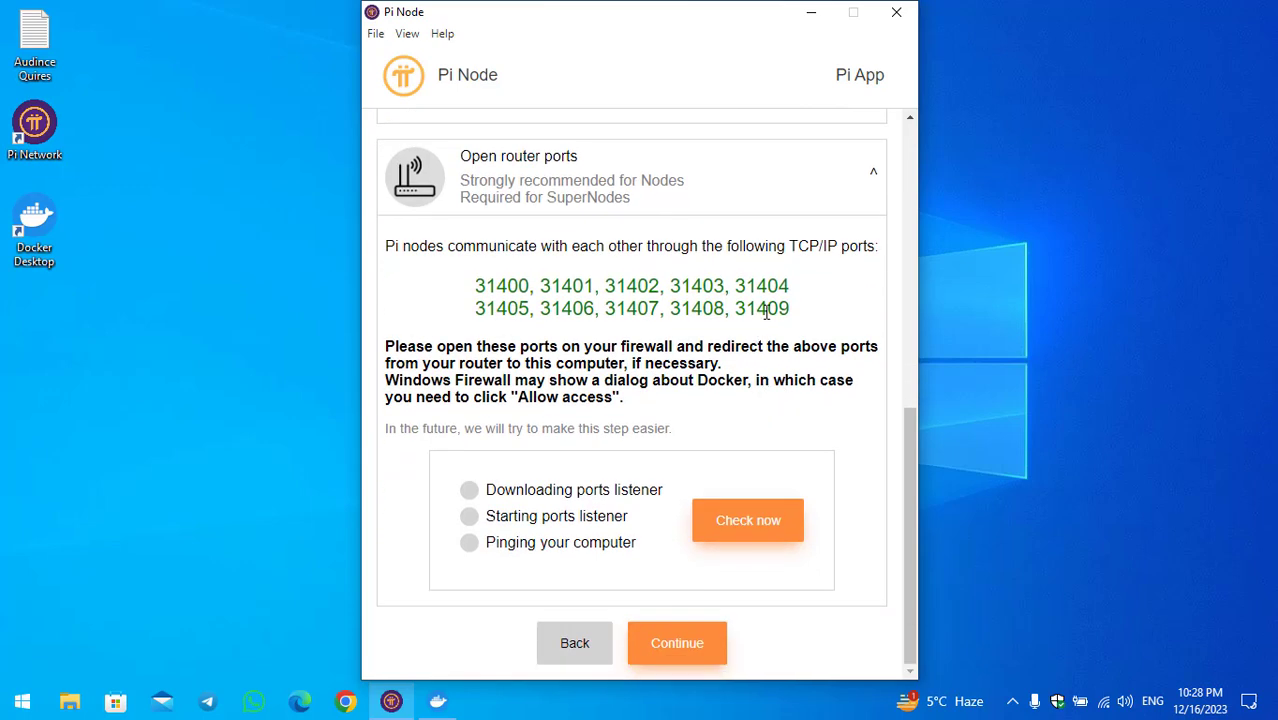
click(763, 532)
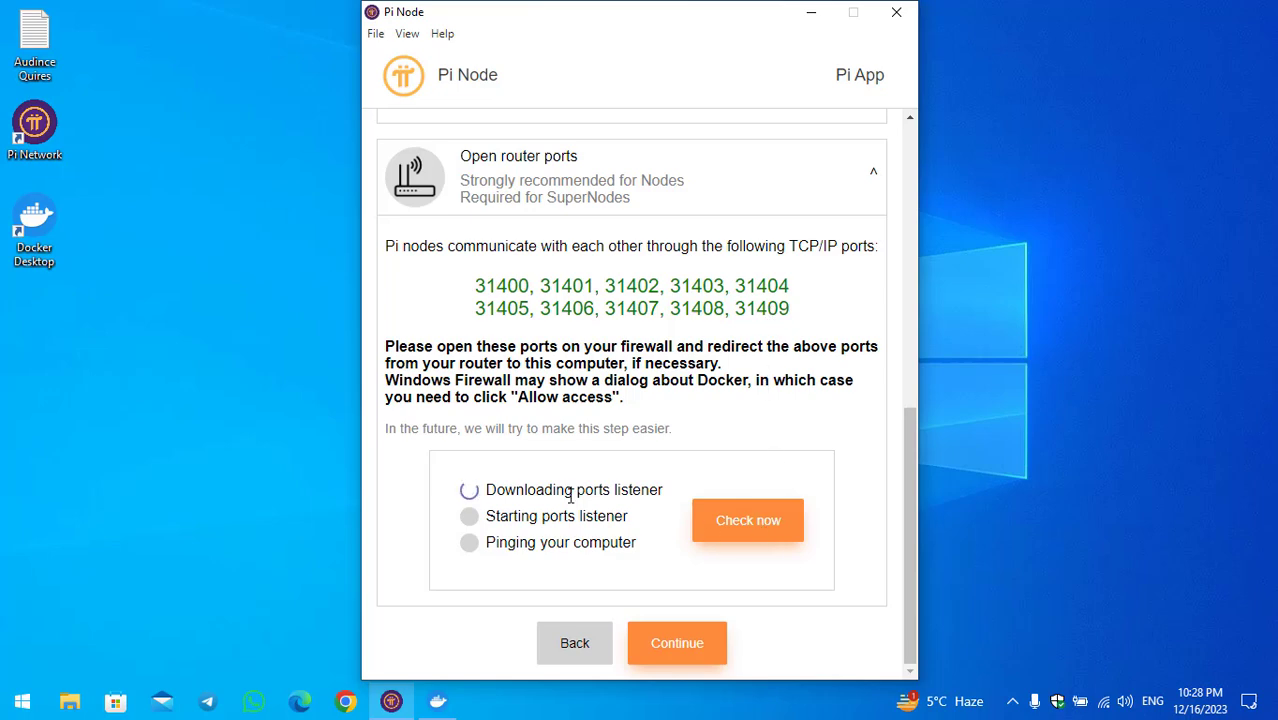